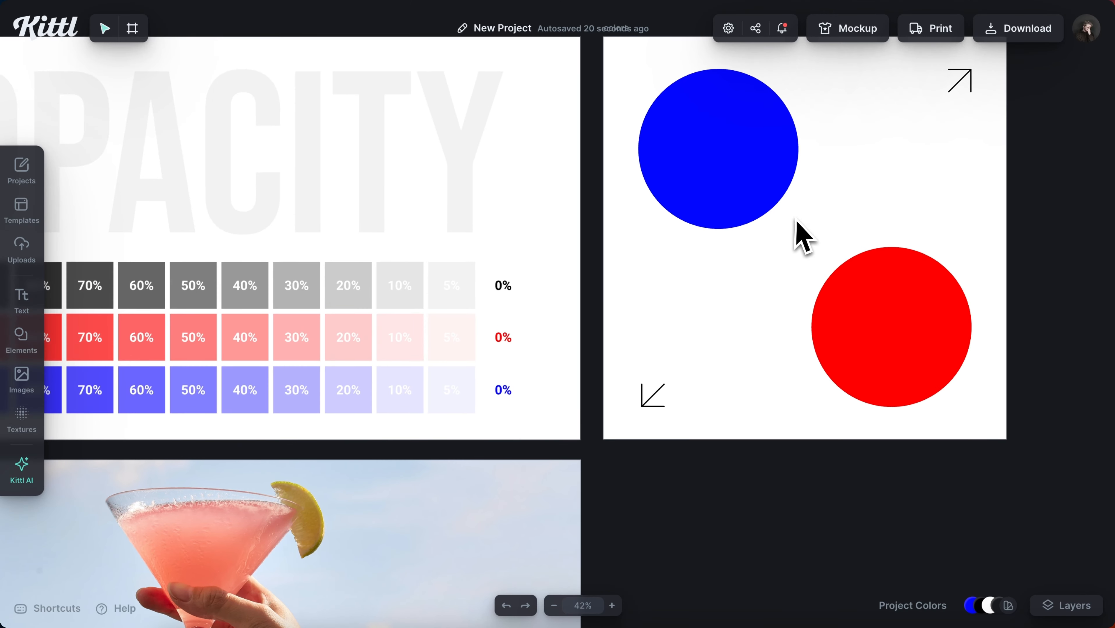
Set the red circle's opacity to 50% and overlap it with the lower-right part of the blue circle on the colors artboard
key(space)
drag(808, 202, 679, 257)
scroll(679, 256, down, 1)
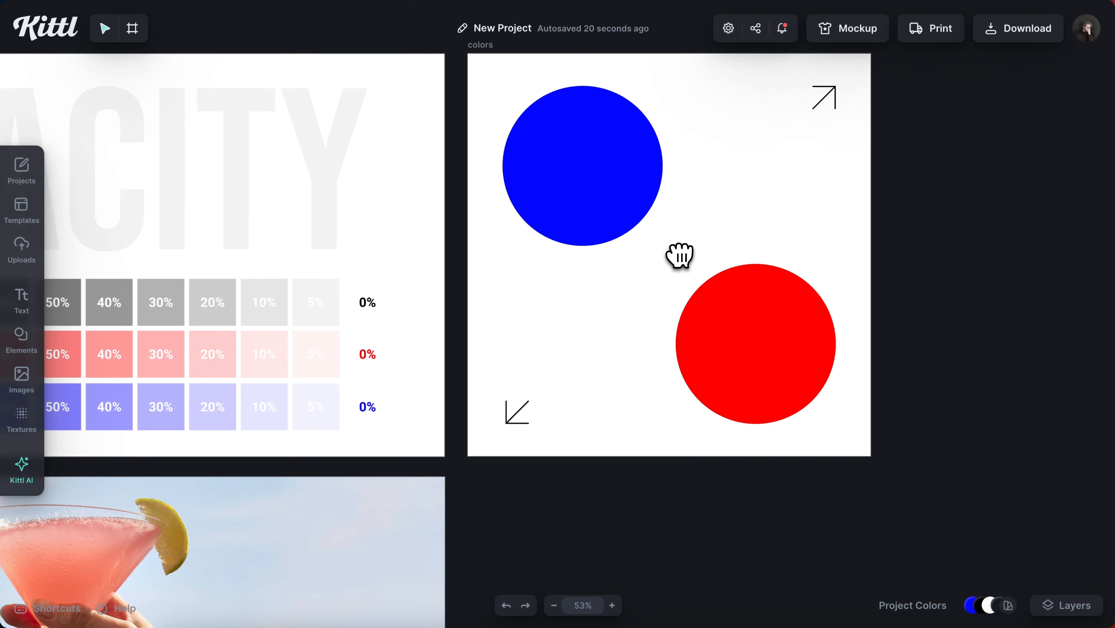
drag(759, 358, 748, 317)
click(1085, 130)
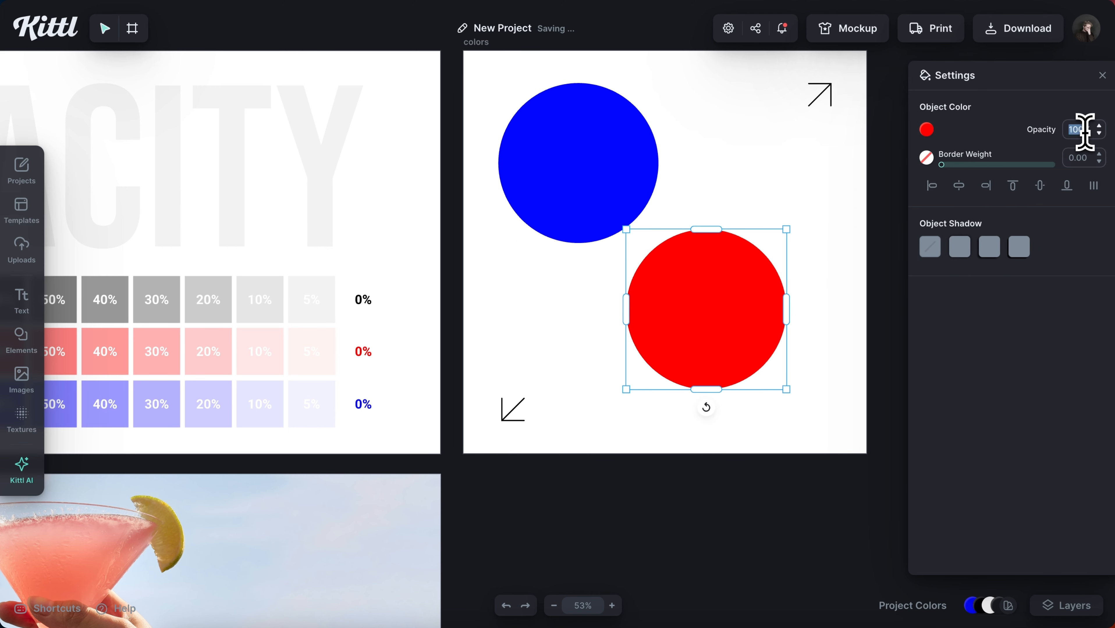
key(Return)
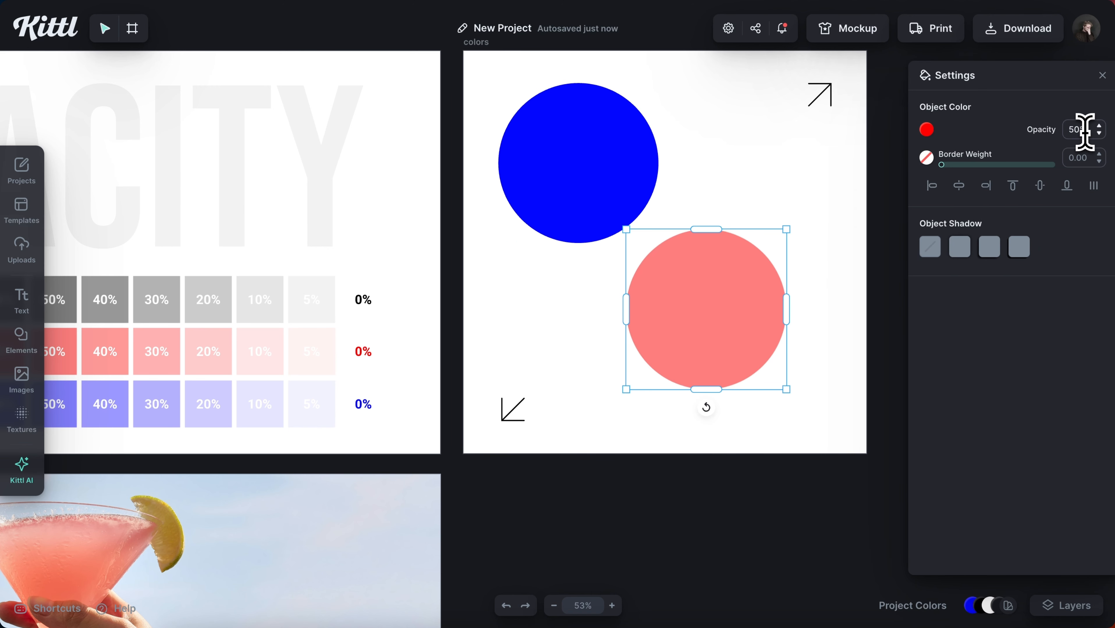
drag(762, 340, 697, 258)
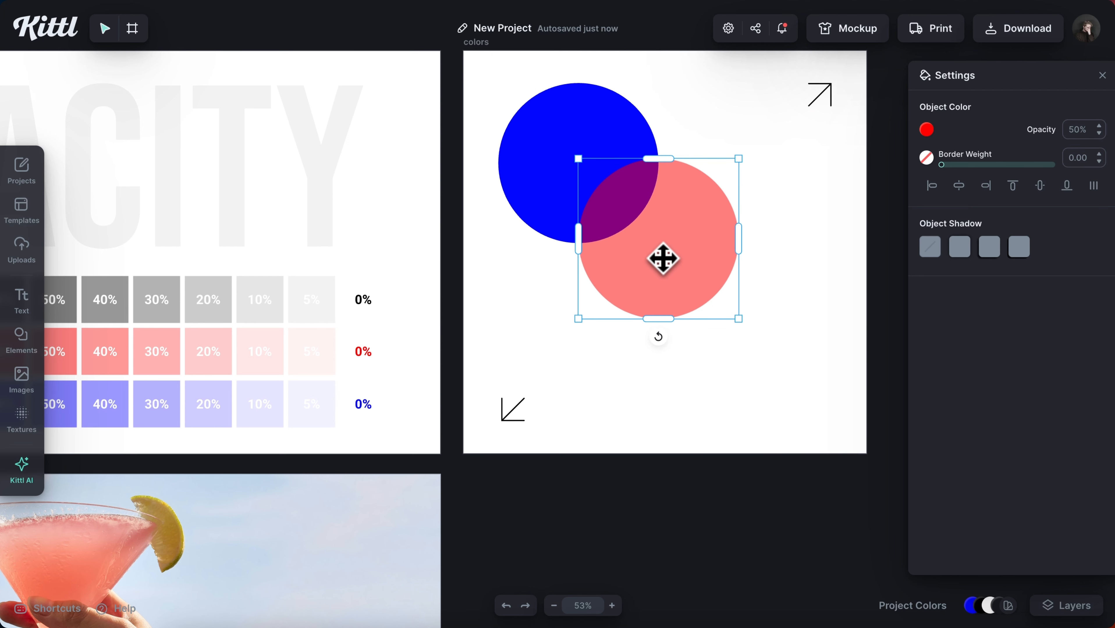
drag(664, 259, 689, 254)
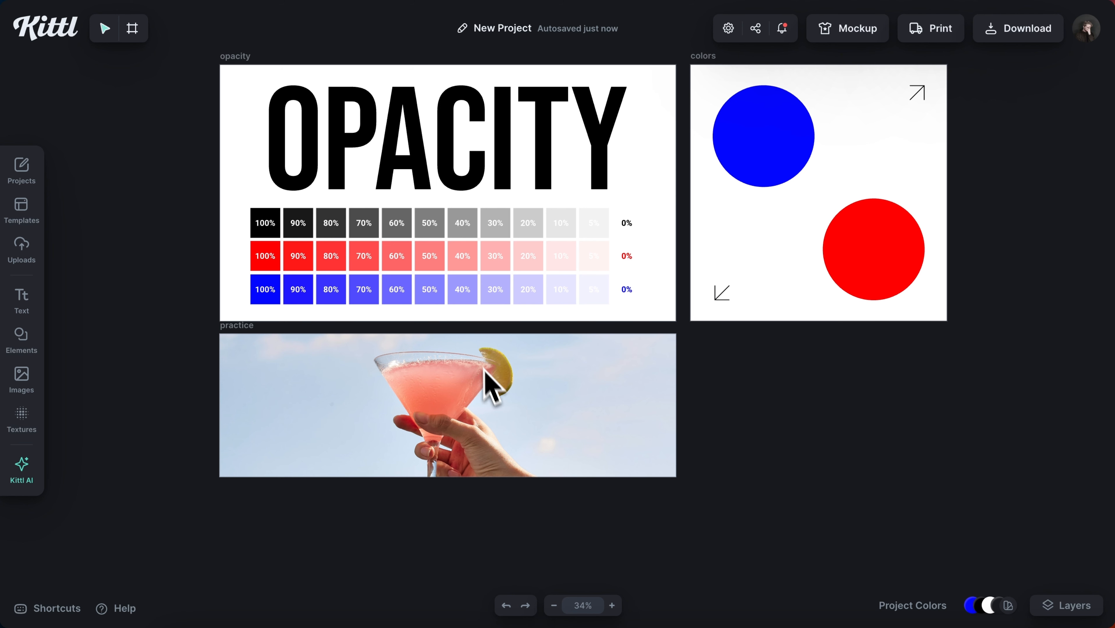
Duplicate the OPACITY heading onto the cocktail photo in the practice artboard and change the copy's text to DRINKS
drag(443, 137, 450, 399)
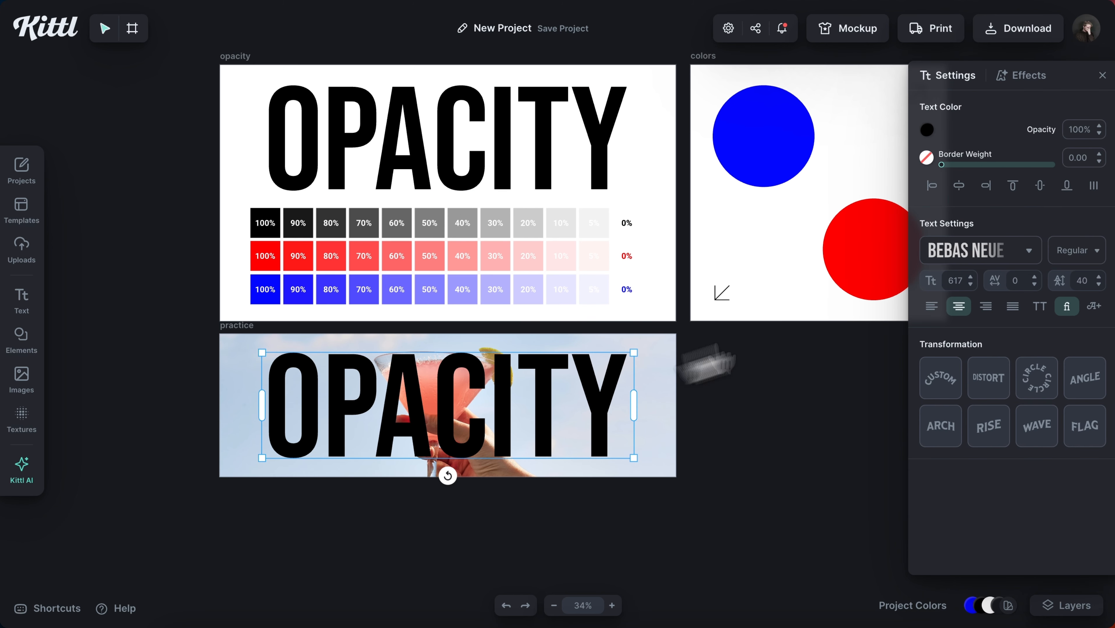
double_click(441, 386)
text(D)
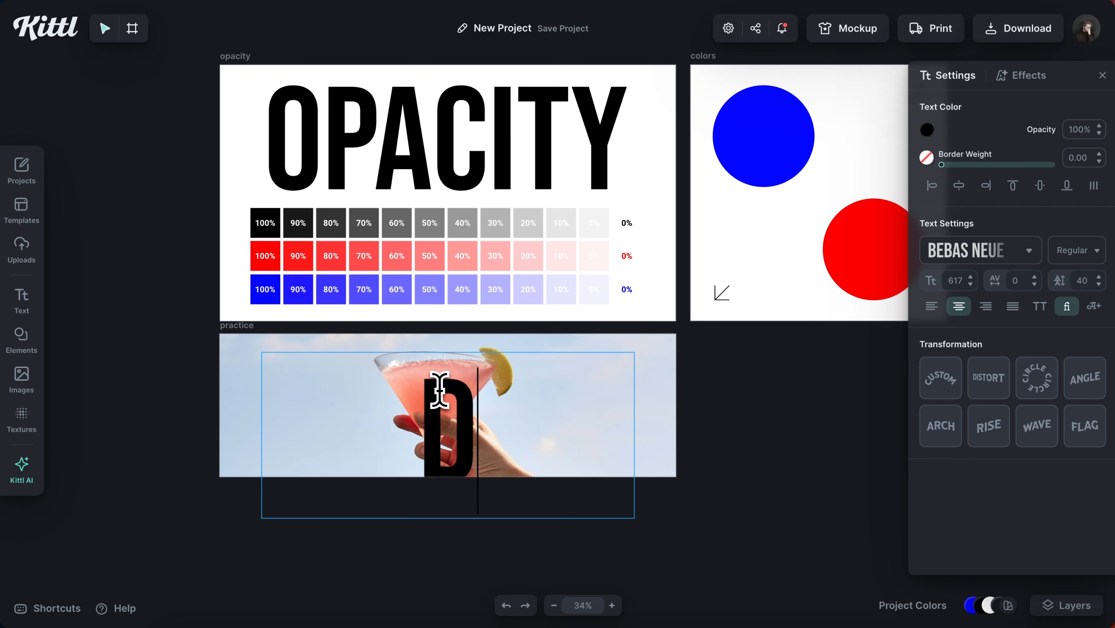
text(RINKS)
click(726, 398)
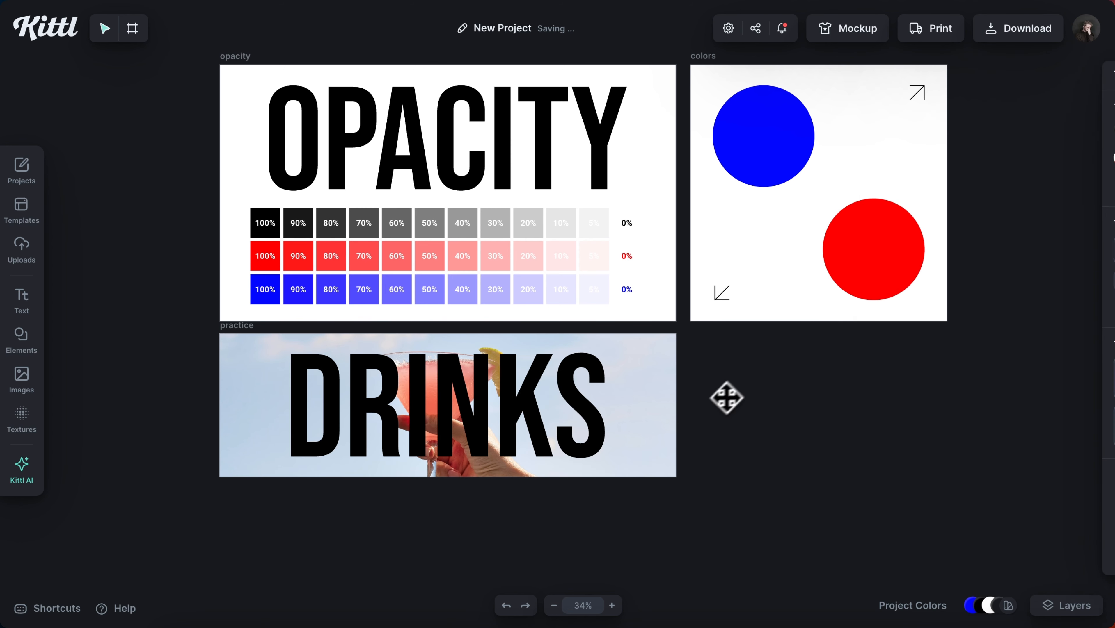
Set the opacity of the DRINKS text over the cocktail photo to 50%
scroll(495, 379, up, 3)
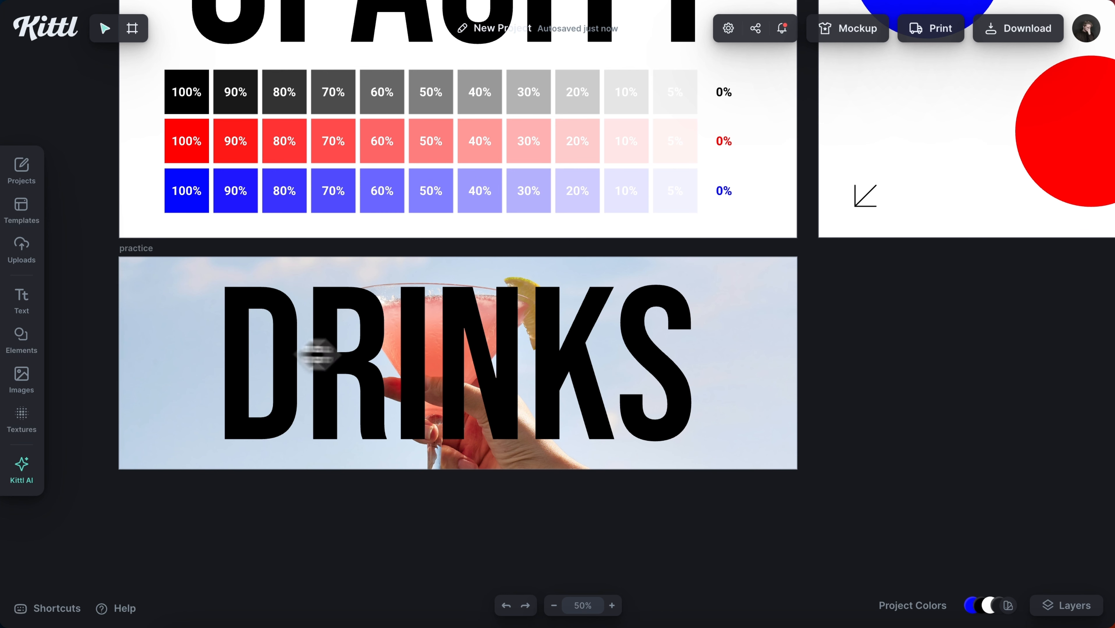
click(472, 356)
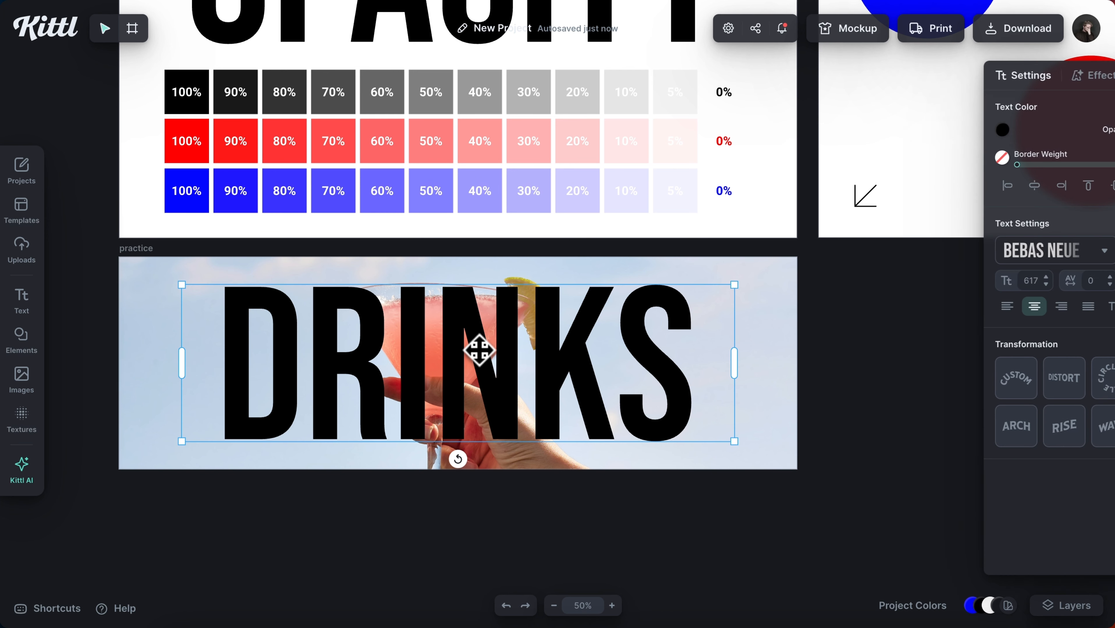
click(1086, 129)
text(5)
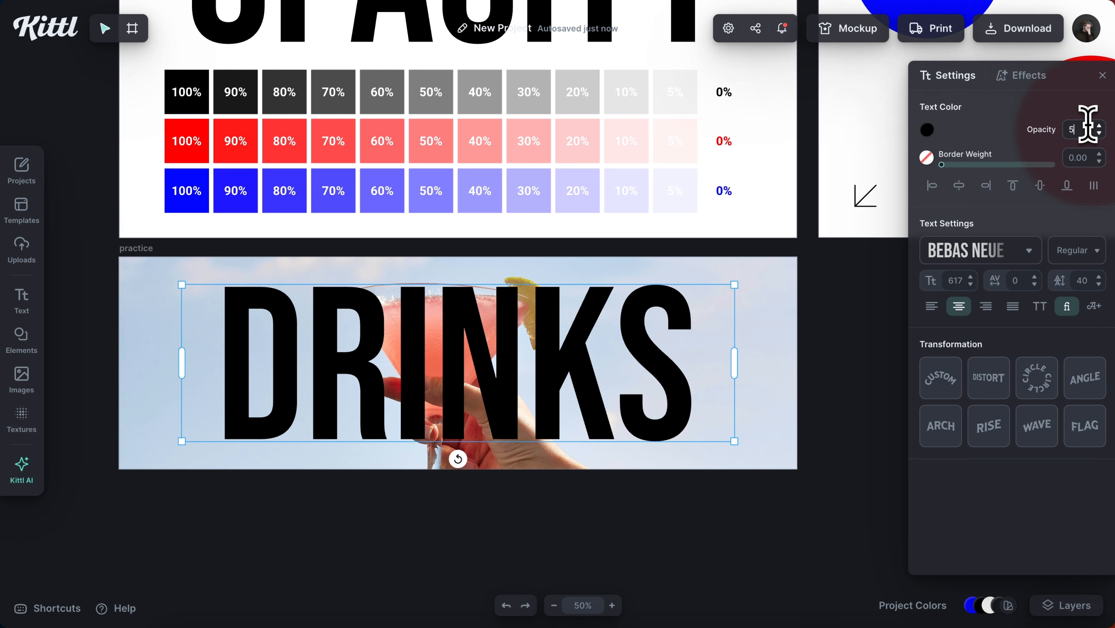
text(0)
click(820, 366)
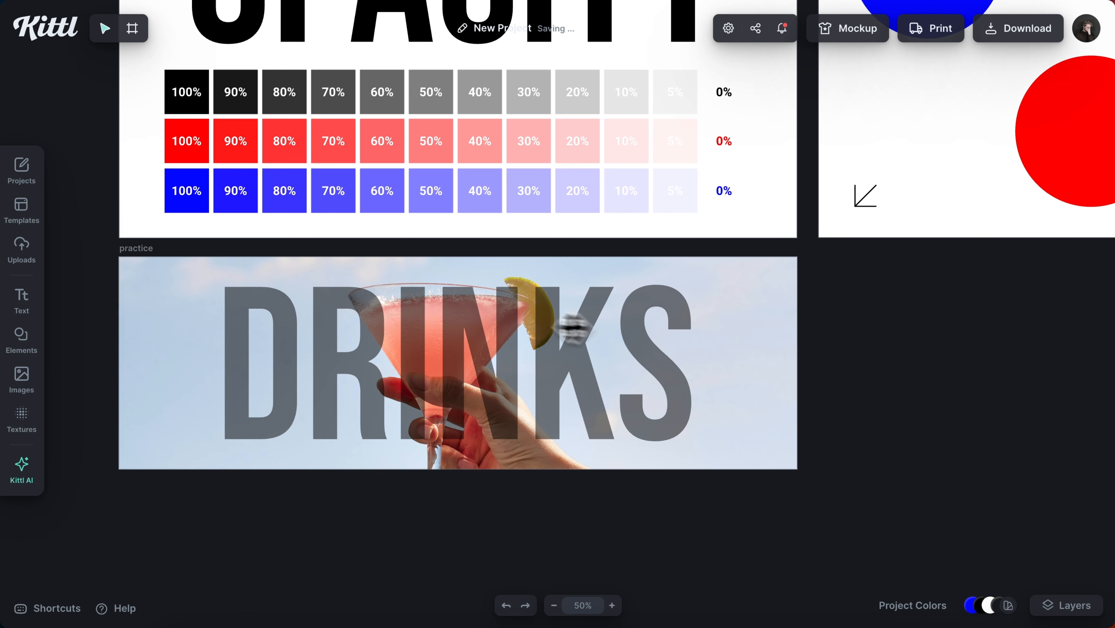
Reduce the DRINKS text's opacity to 30% and deselect everything
click(631, 344)
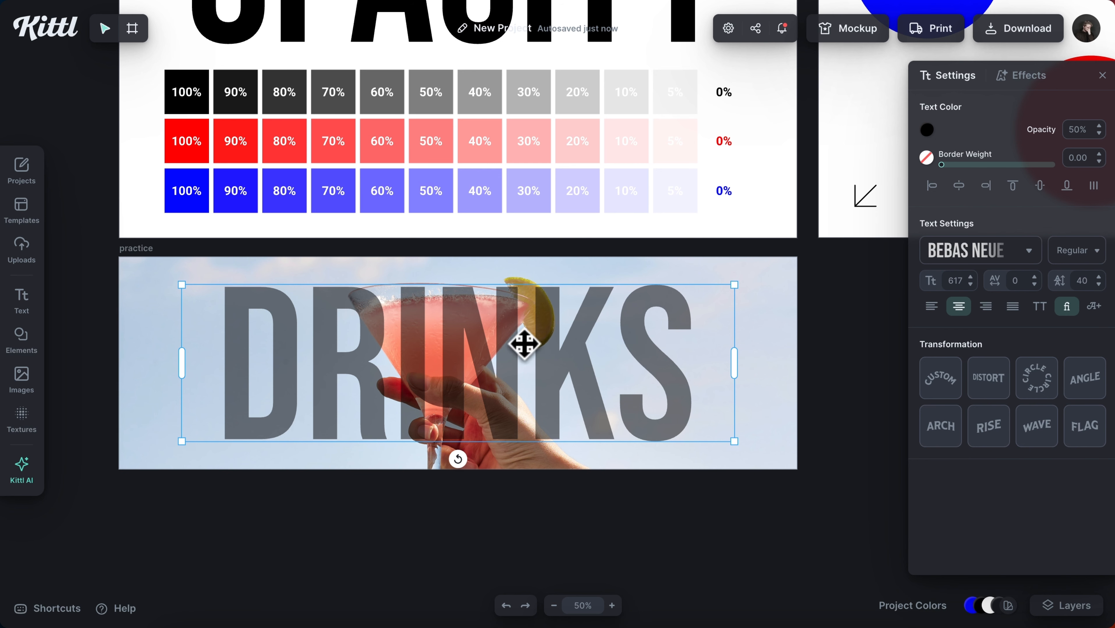
click(1077, 130)
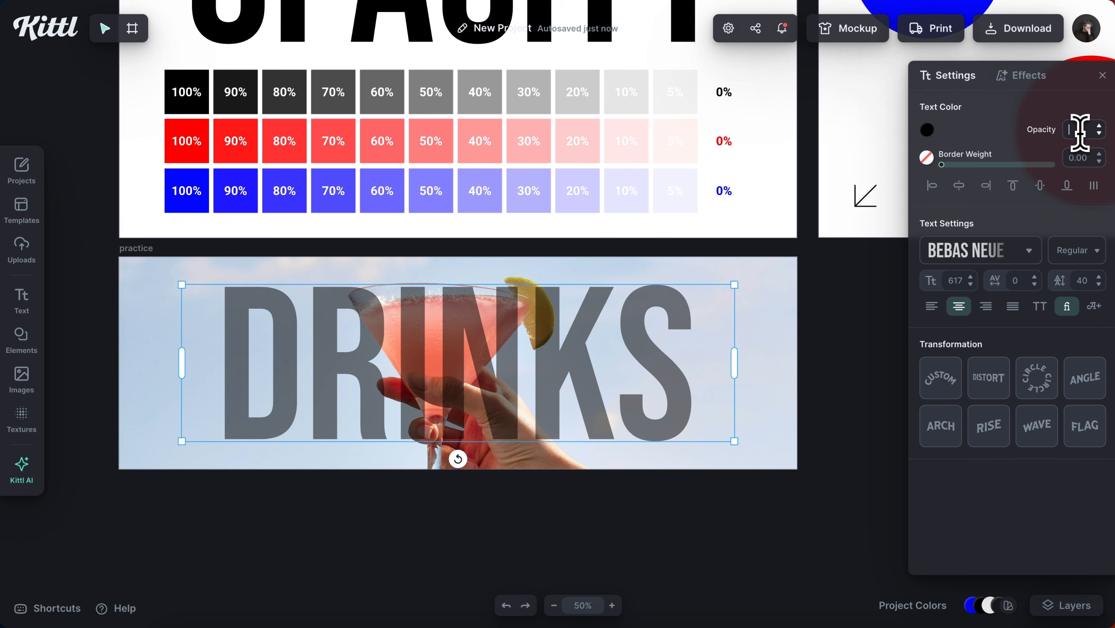
text(30)
key(Return)
click(797, 339)
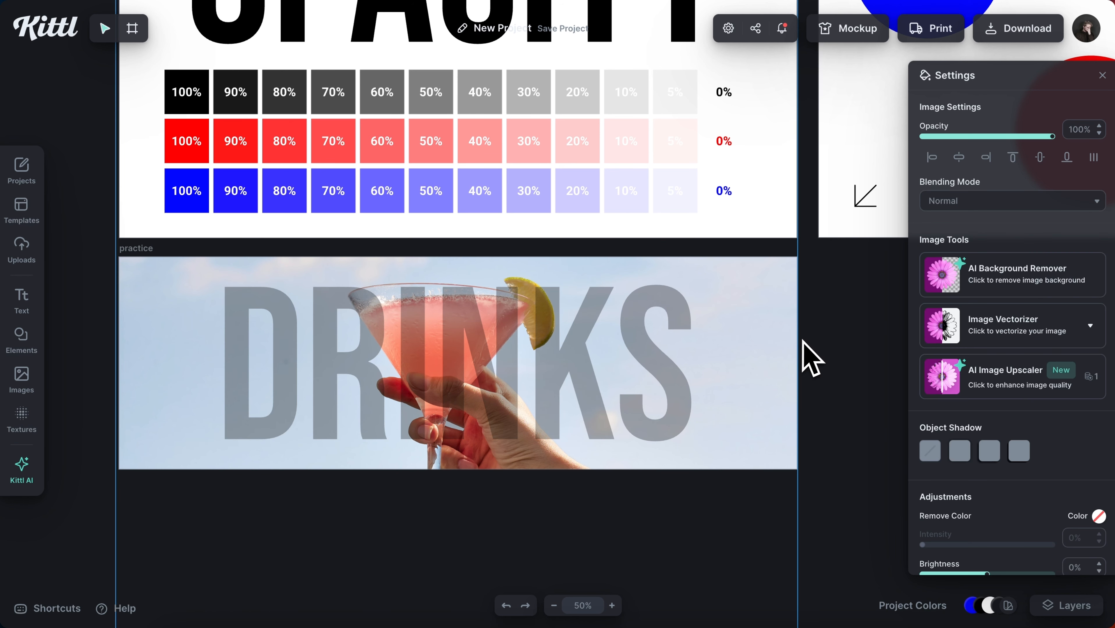
click(809, 341)
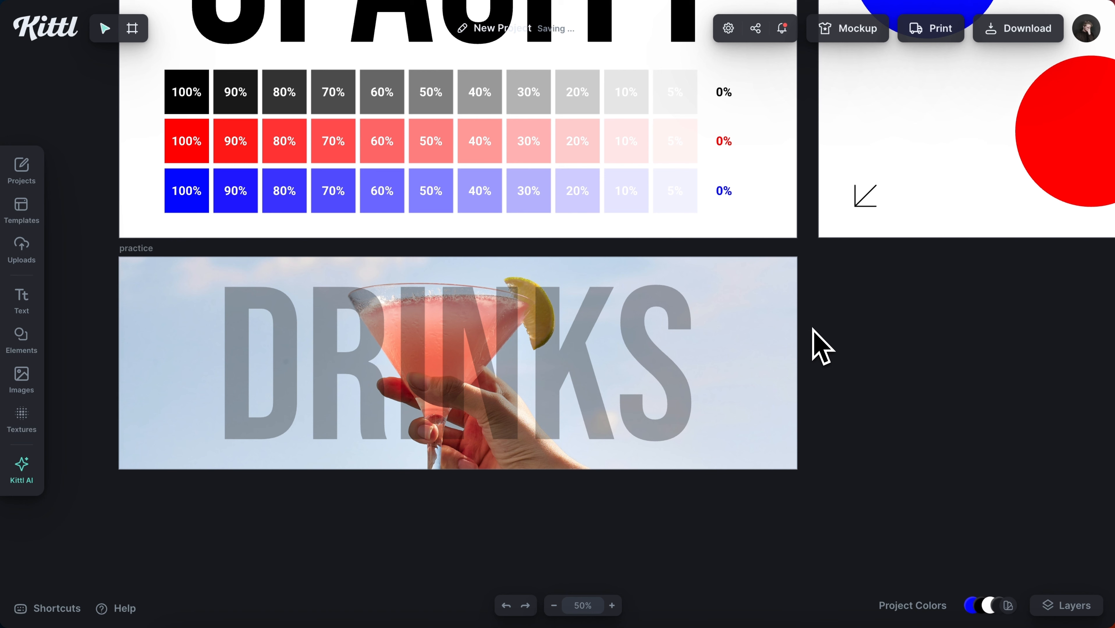
Recolor the DRINKS text white (ffffff) and set its opacity to 50%
click(656, 355)
click(926, 129)
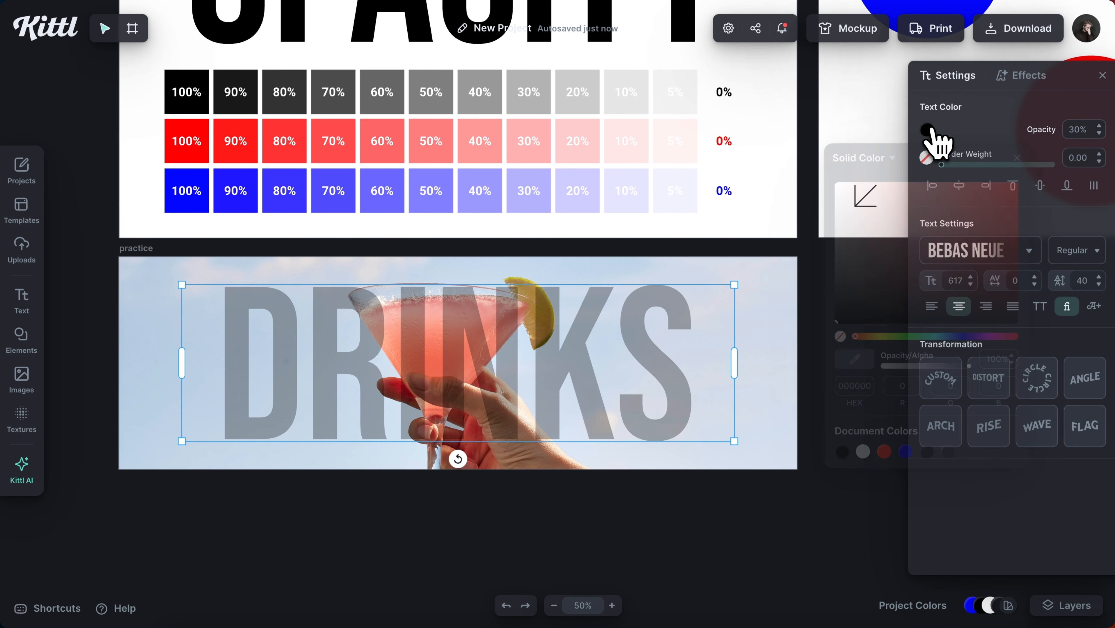
click(863, 451)
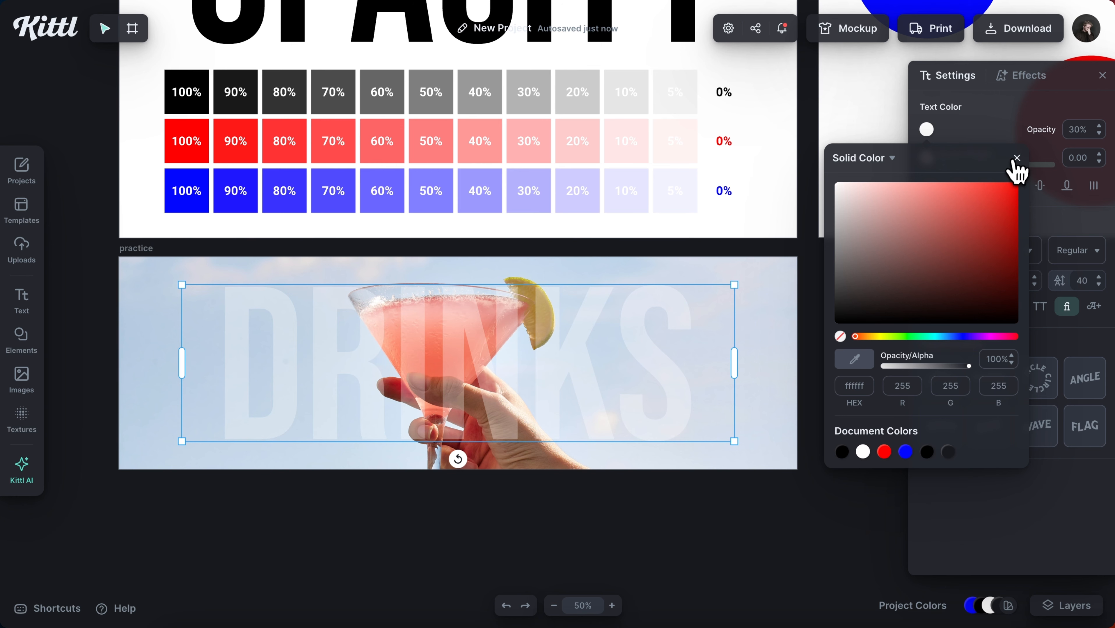
click(863, 305)
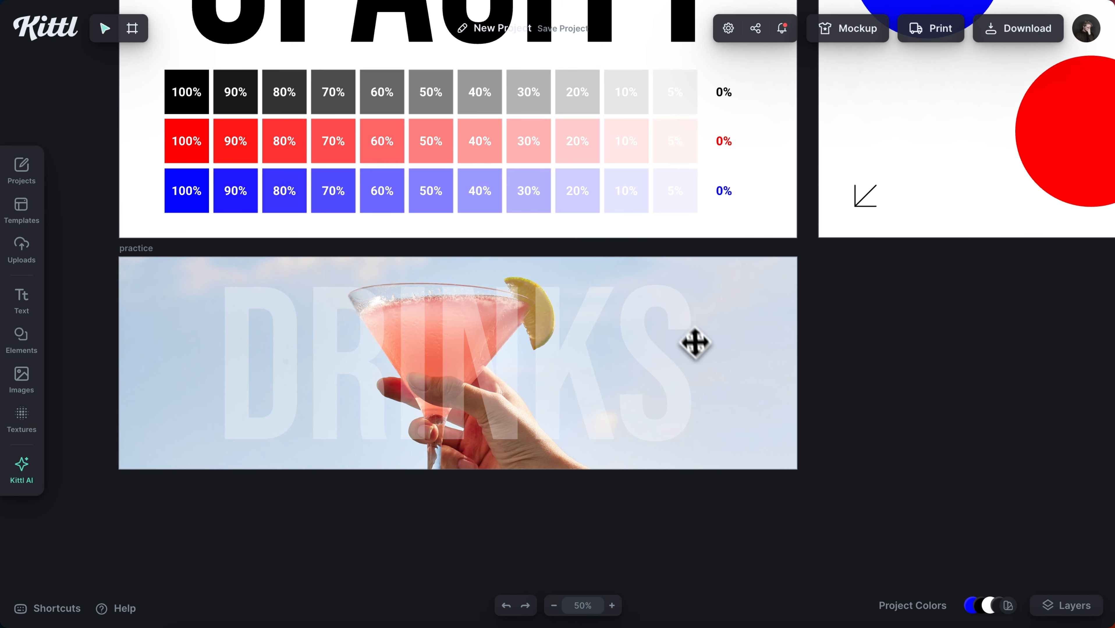
click(640, 359)
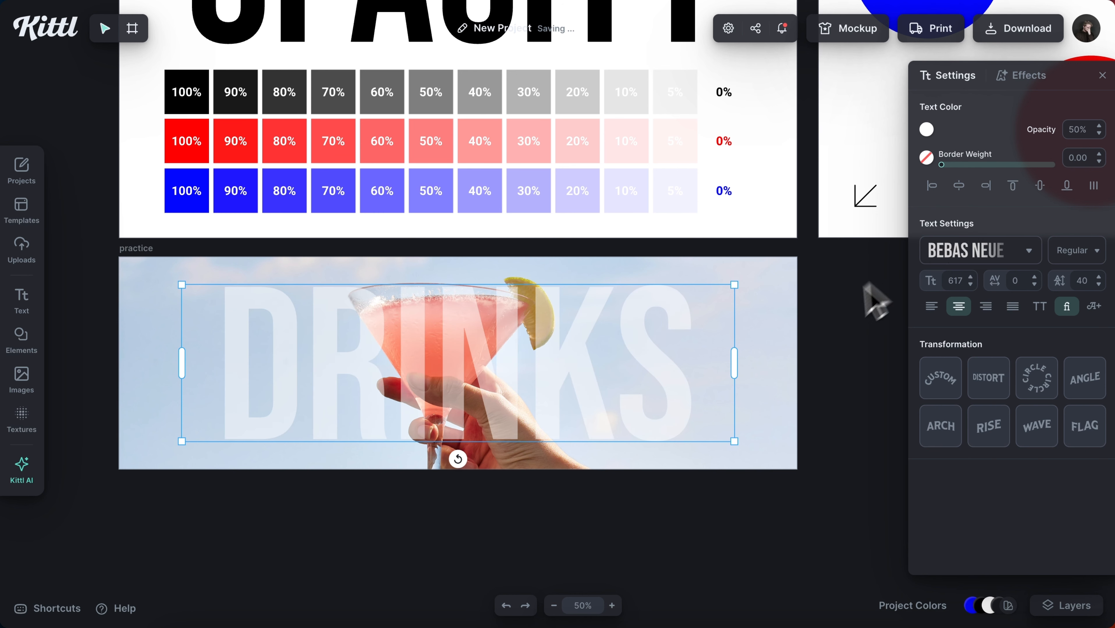
click(870, 301)
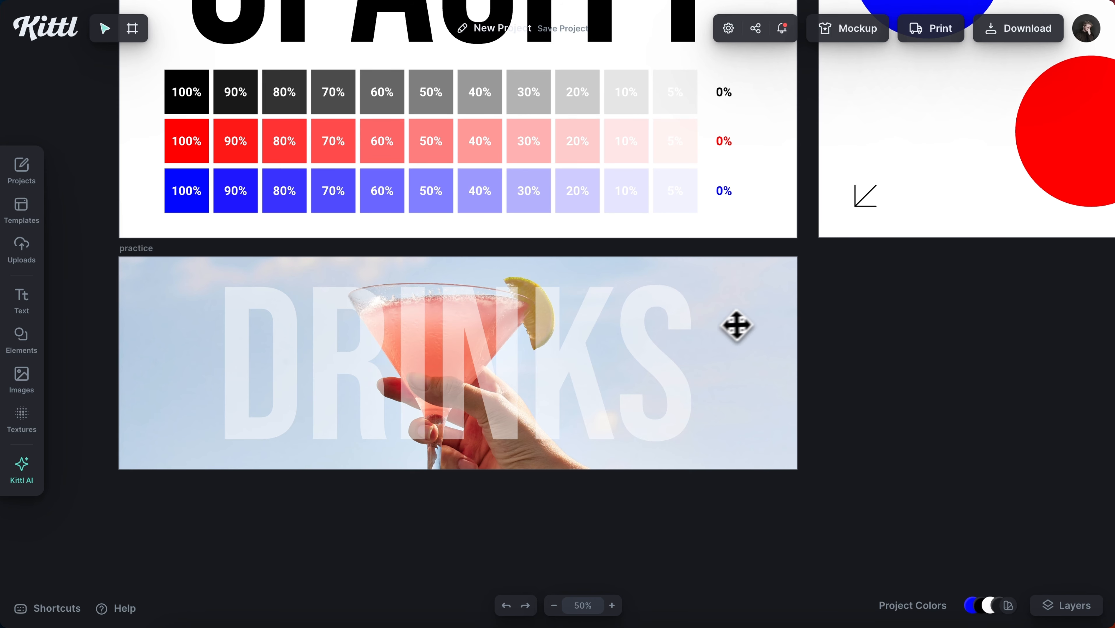
Recolor the DRINKS text with the red document color
click(650, 332)
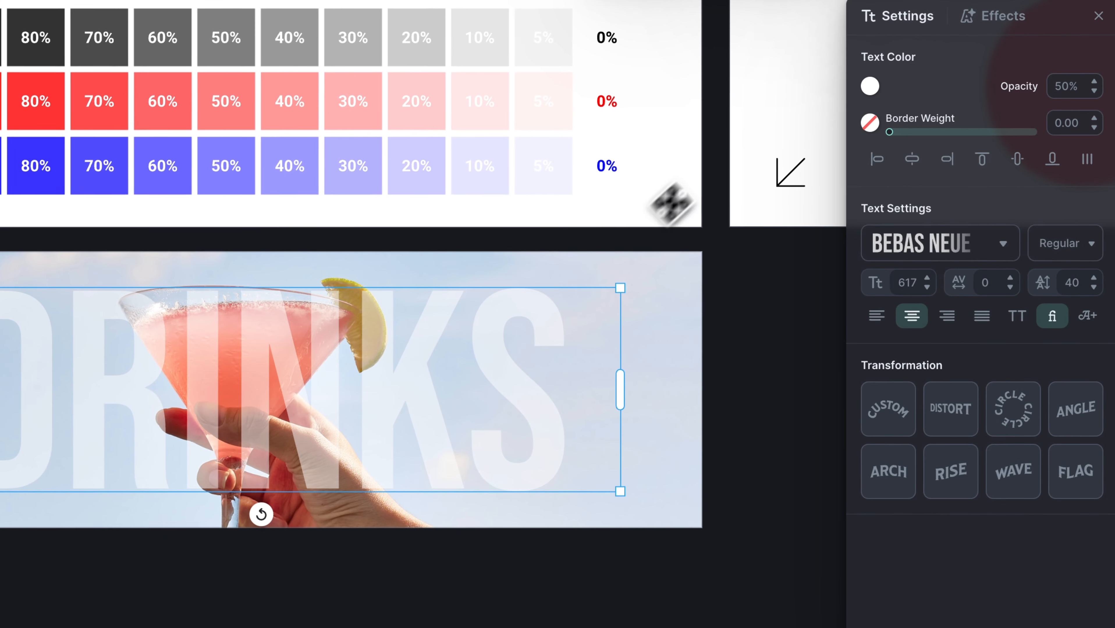
click(870, 86)
click(814, 505)
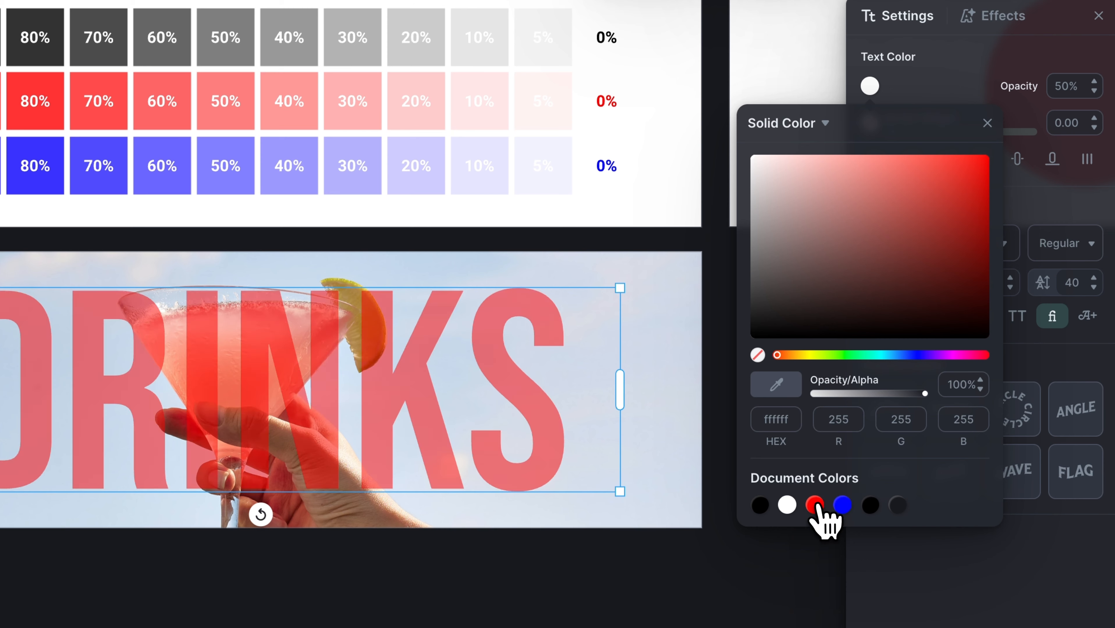
click(836, 270)
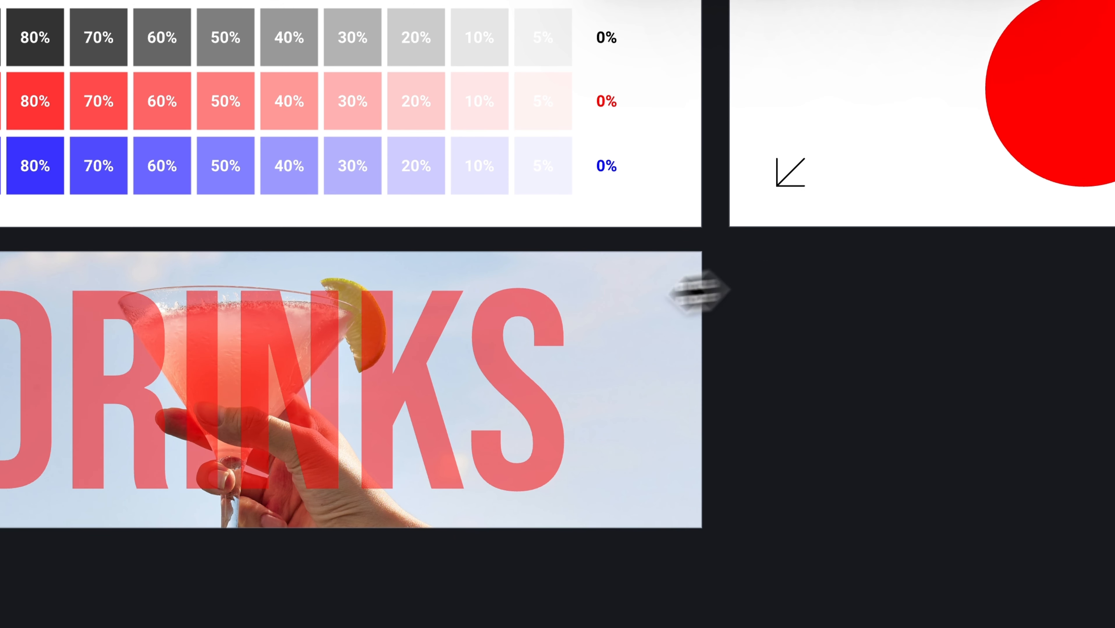
Change the DRINKS text to the blue document color
click(498, 337)
click(870, 86)
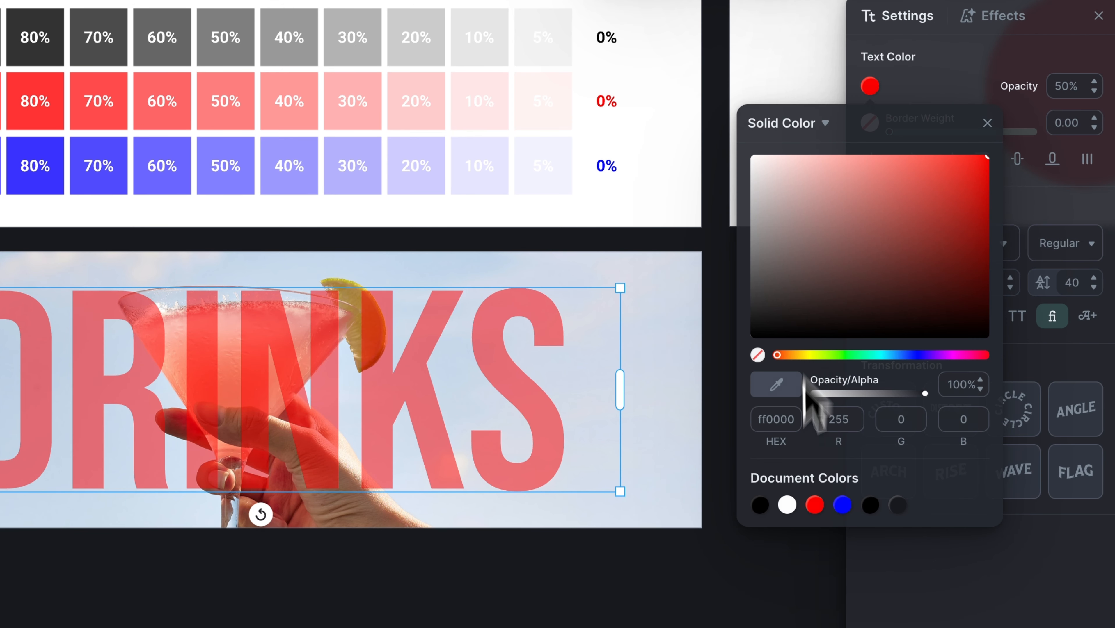
click(842, 505)
click(987, 163)
click(824, 343)
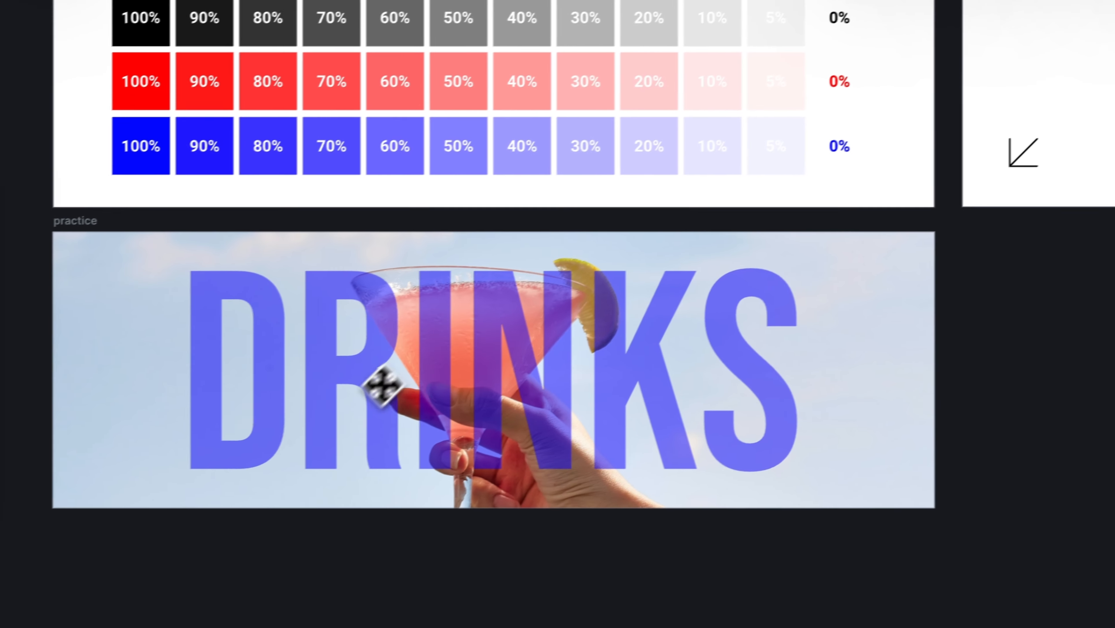
Set the blue DRINKS text's opacity to 30%
click(150, 449)
click(1107, 135)
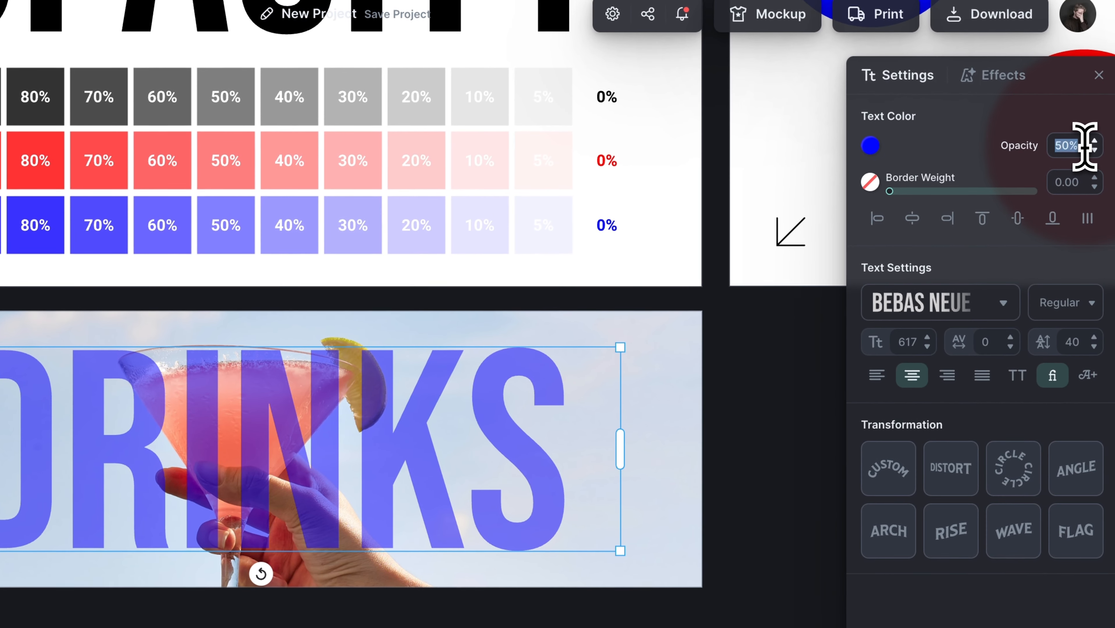
text(30)
key(Return)
click(737, 391)
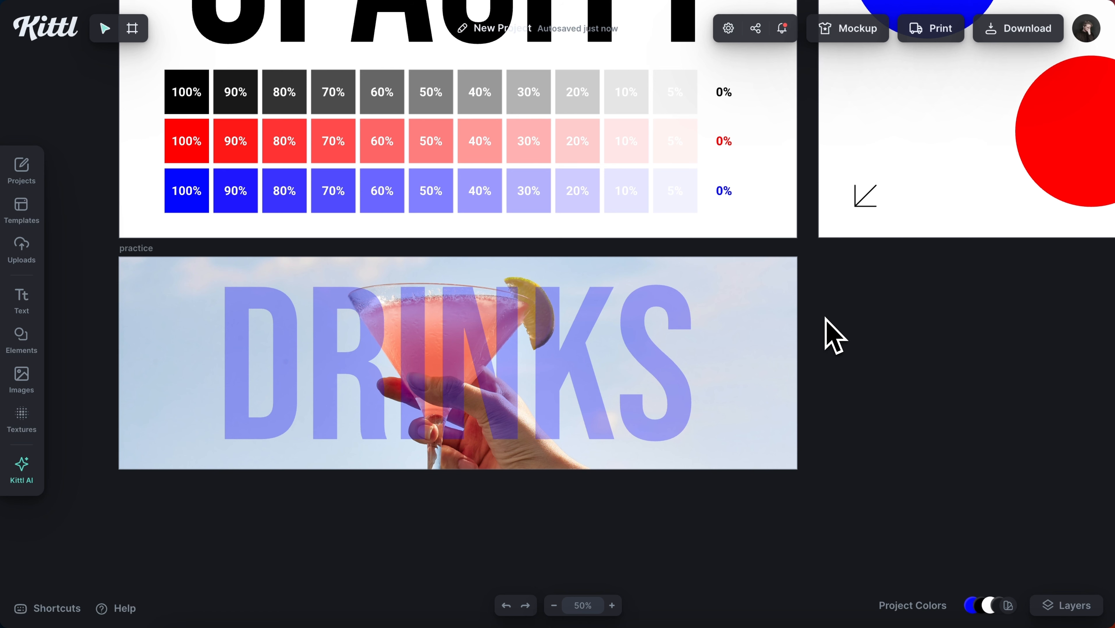
Delete the DRINKS text from the photo and move the dark rectangle up from below so it covers the practice artboard
click(644, 346)
key(Delete)
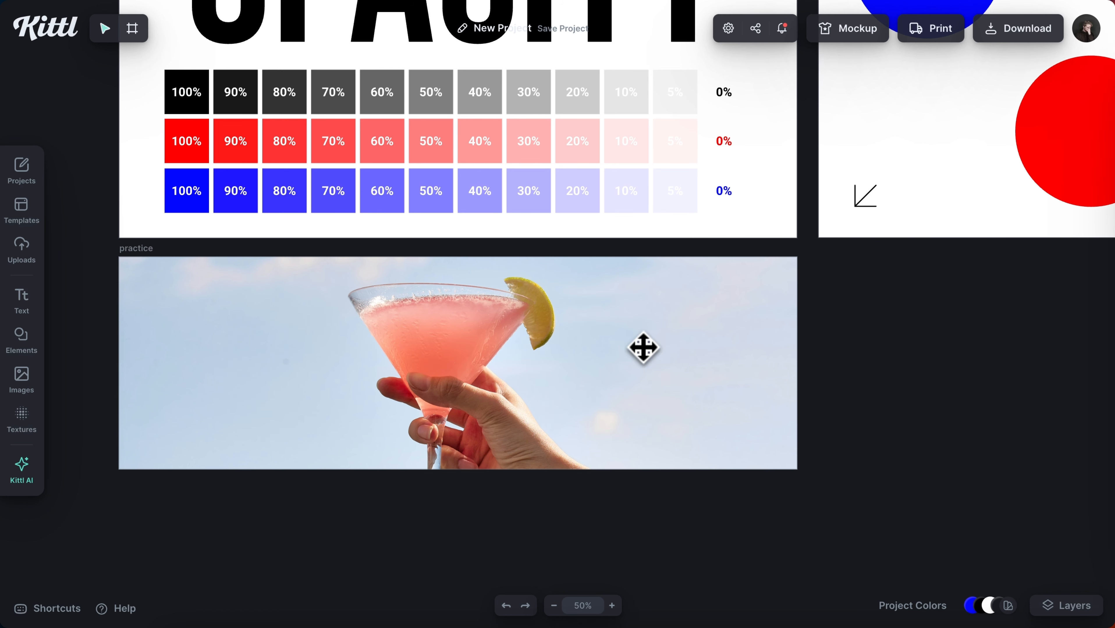
drag(679, 539, 694, 309)
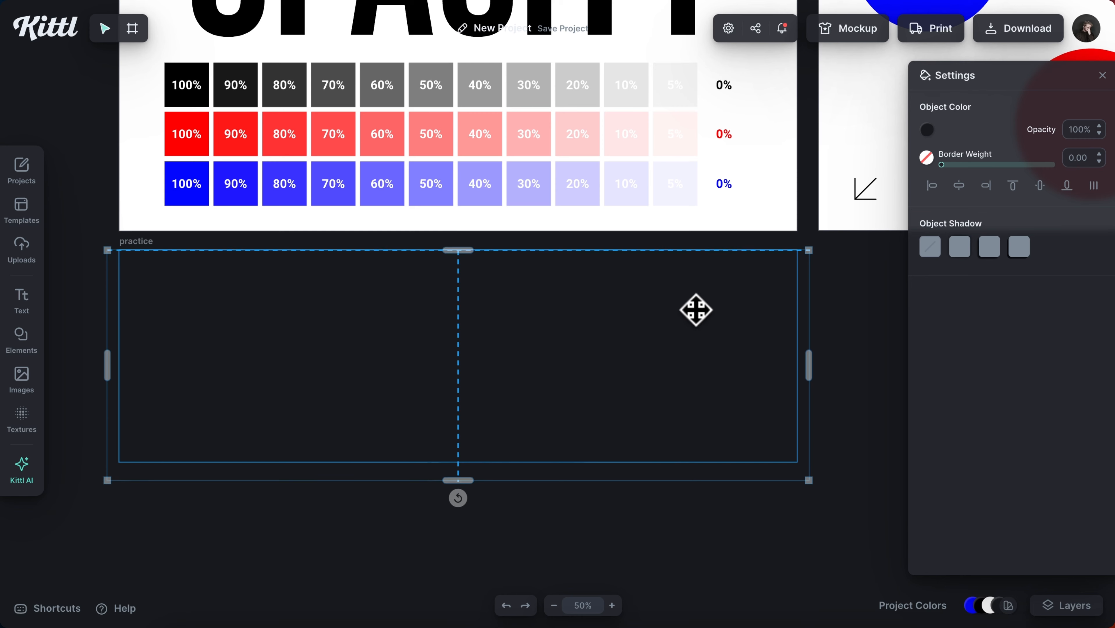
Fill the rectangle on the practice artboard with the red document color and send it behind the cocktail photo
click(926, 130)
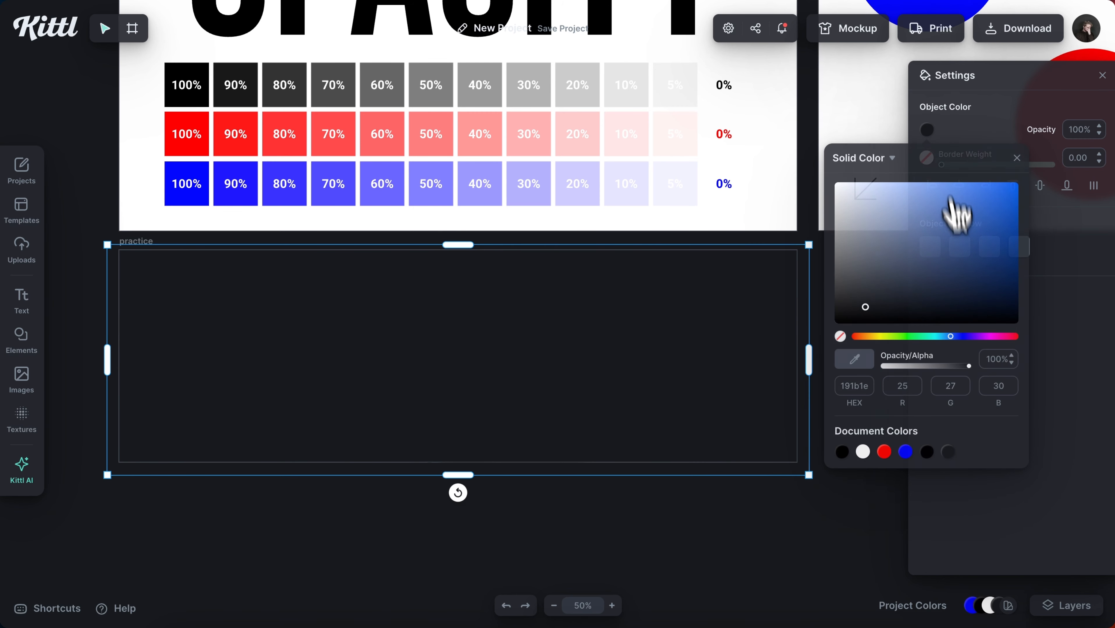
click(885, 451)
right_click(596, 356)
click(685, 574)
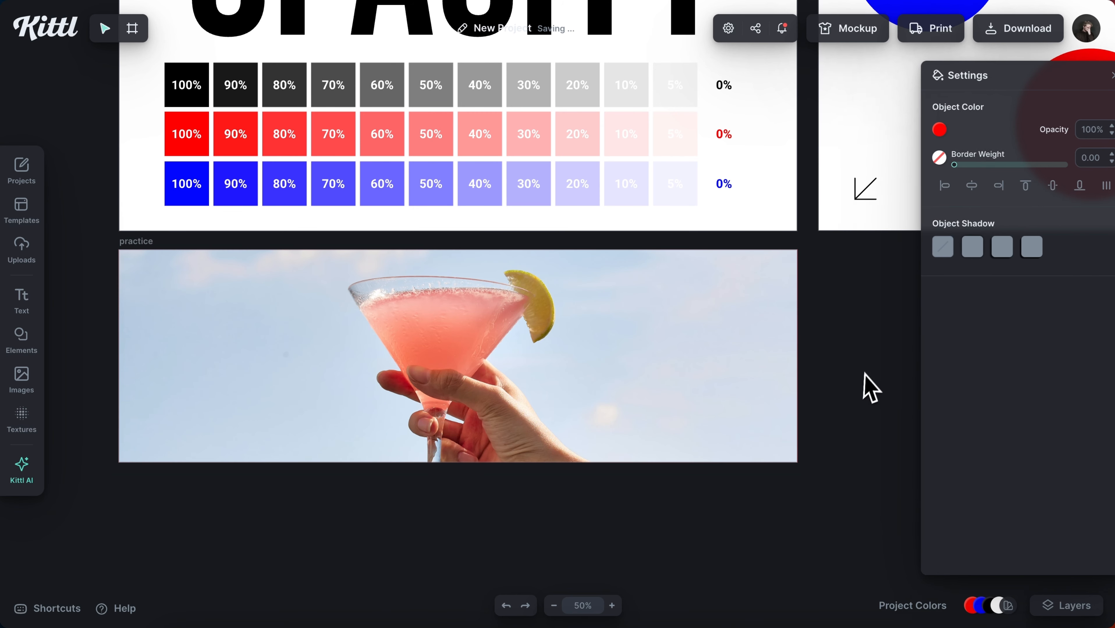
Set the cocktail photo's opacity to 50% so the red rectangle behind it tints the image
click(580, 356)
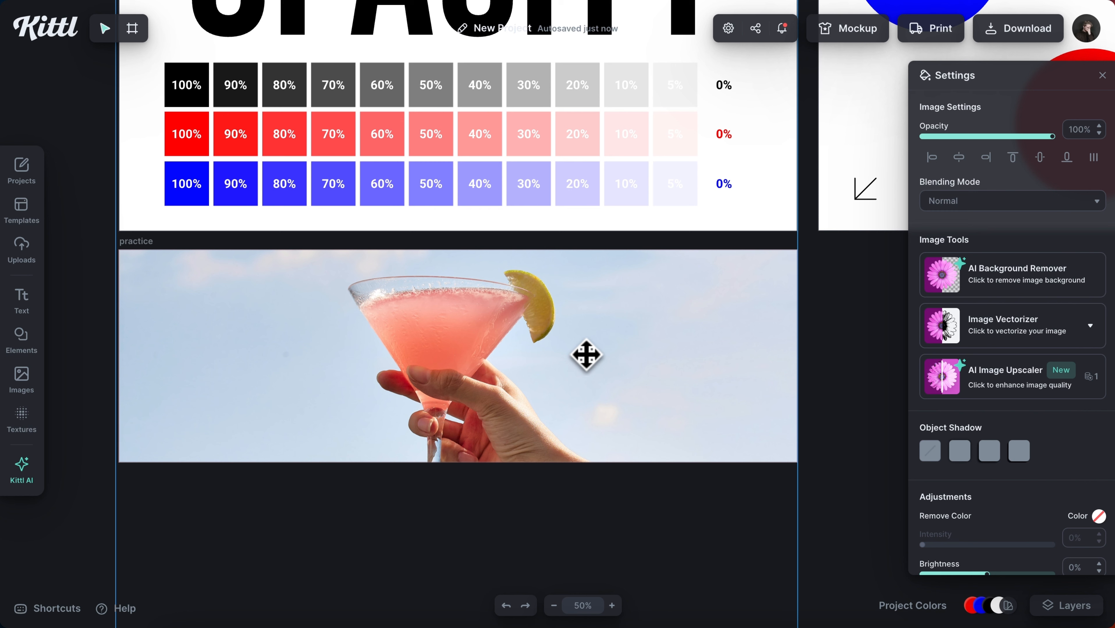
click(1077, 129)
text(50)
key(Return)
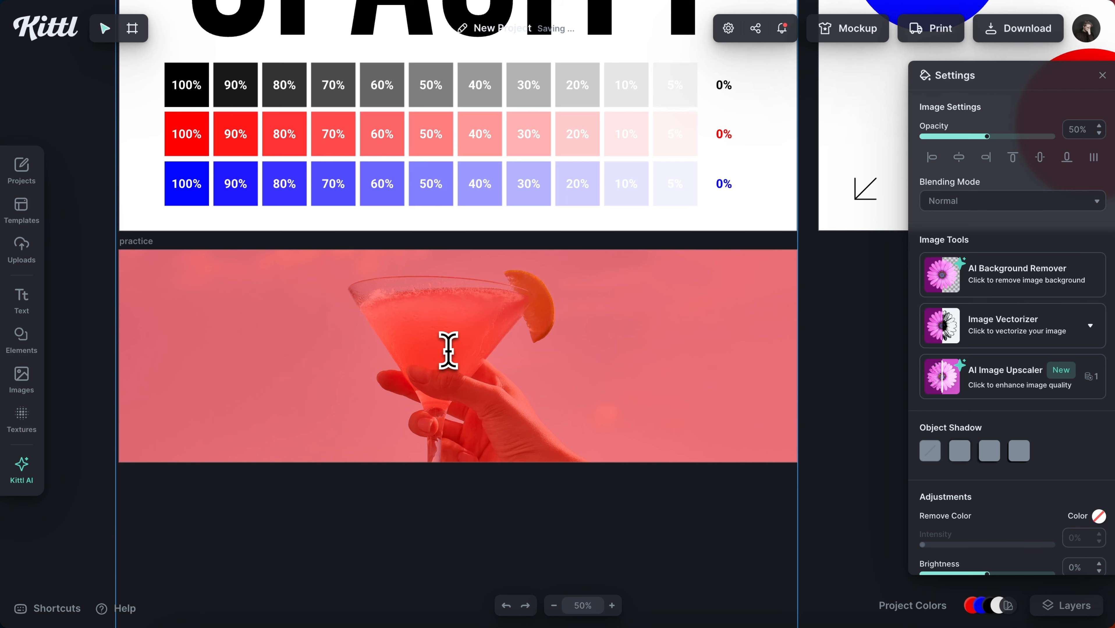
Change the red rectangle behind the cocktail photo to the blue document color
click(447, 350)
click(926, 130)
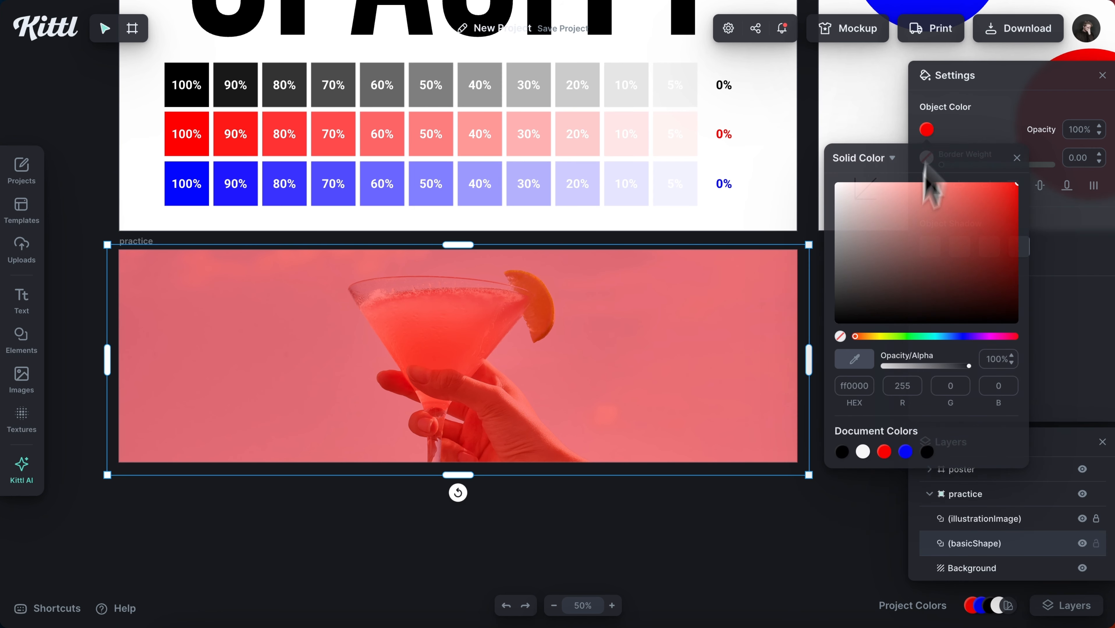
click(905, 451)
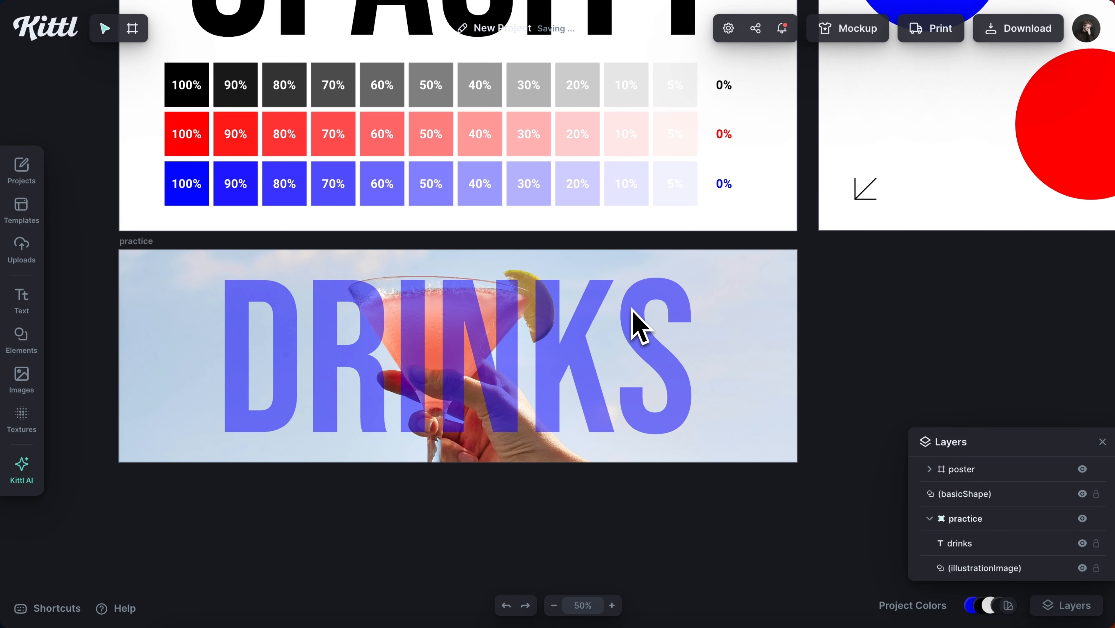
Examine the opacity settings of the two CHEERS texts and the larger stars on the poster artboard
scroll(704, 299, down, 5)
scroll(709, 293, right, 8)
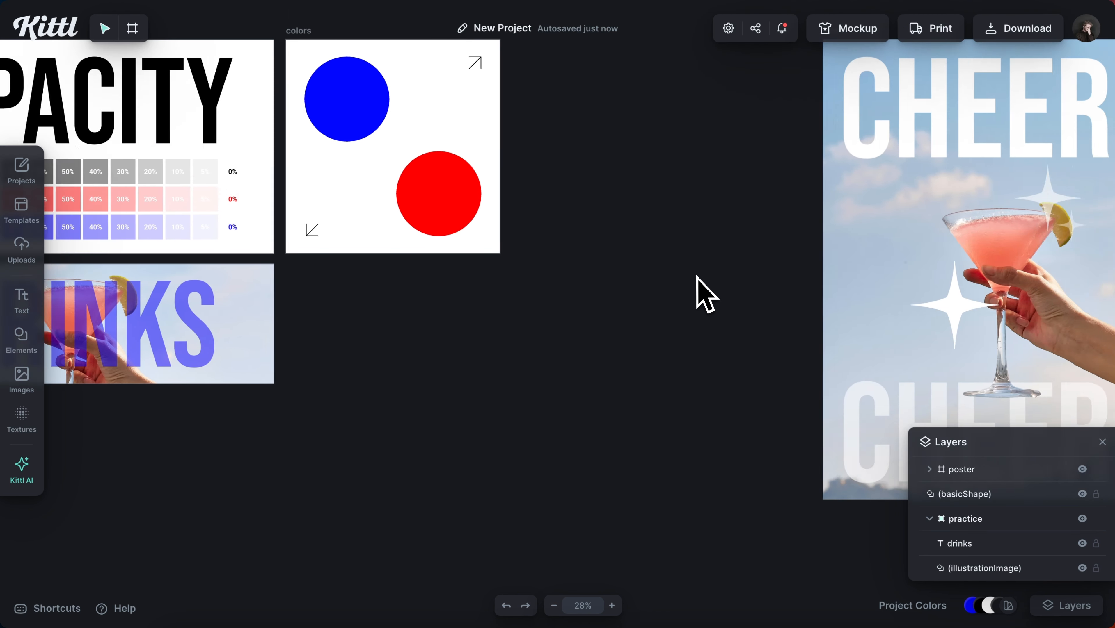
scroll(701, 293, right, 8)
scroll(779, 209, up, 2)
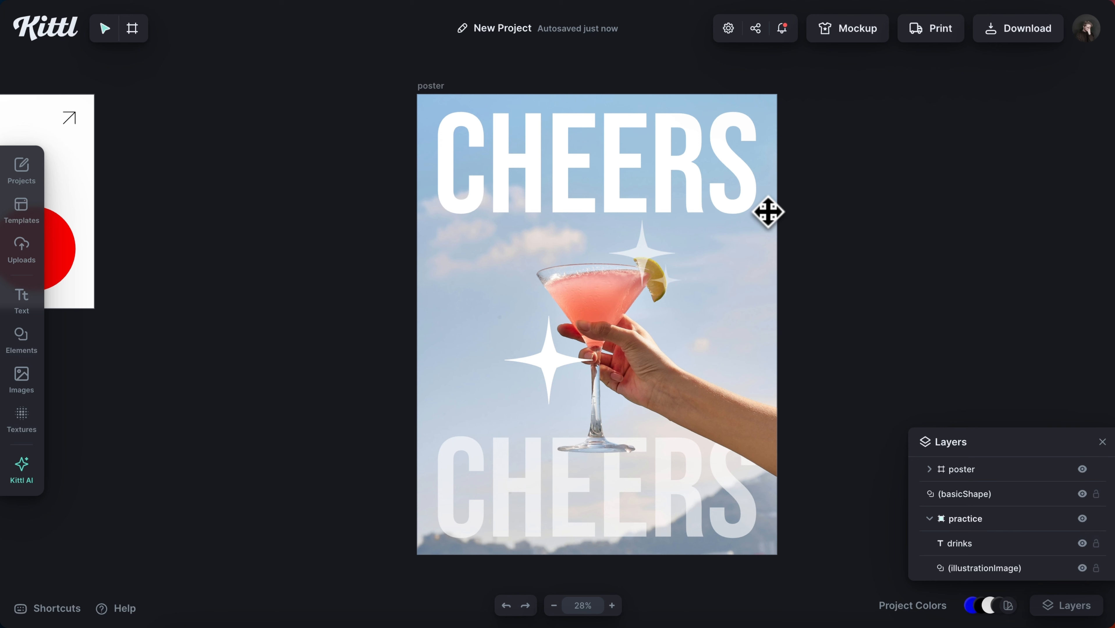
click(749, 180)
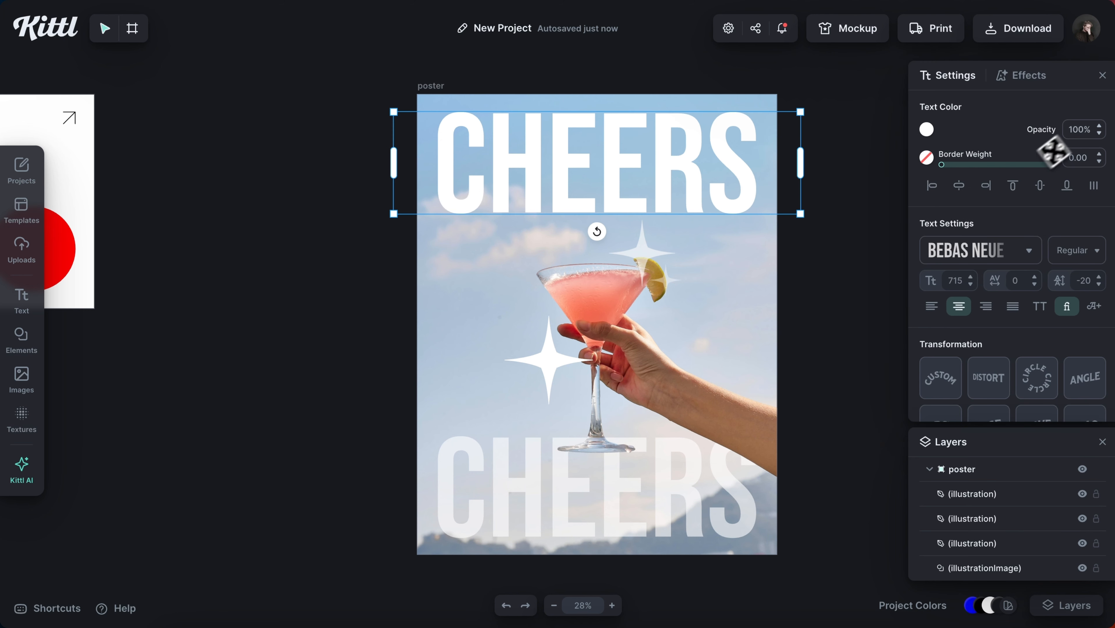
click(678, 455)
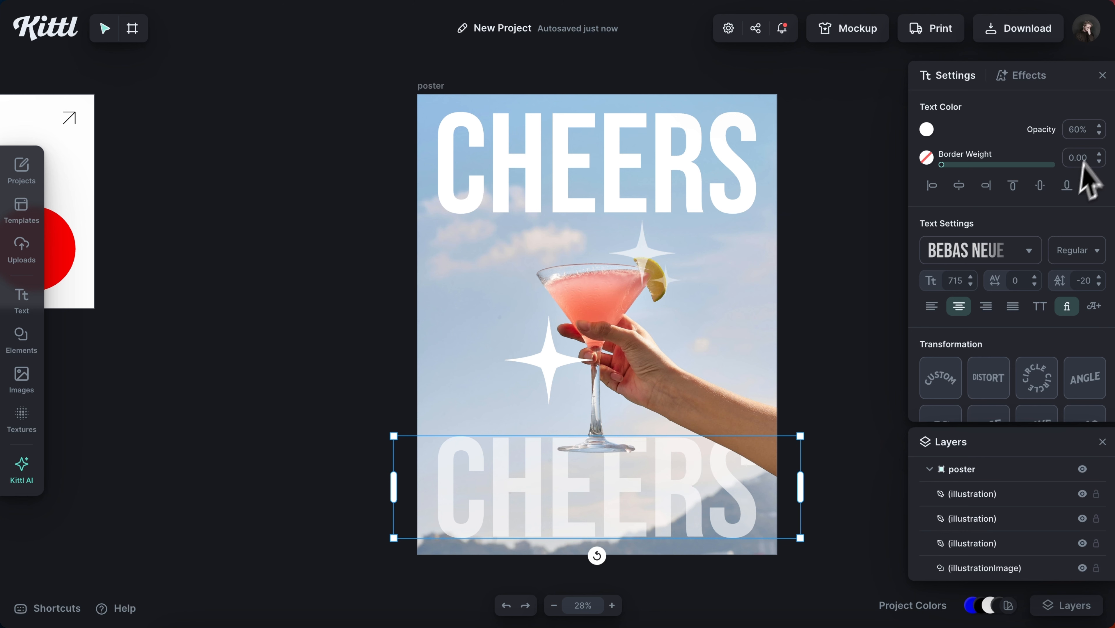
click(549, 358)
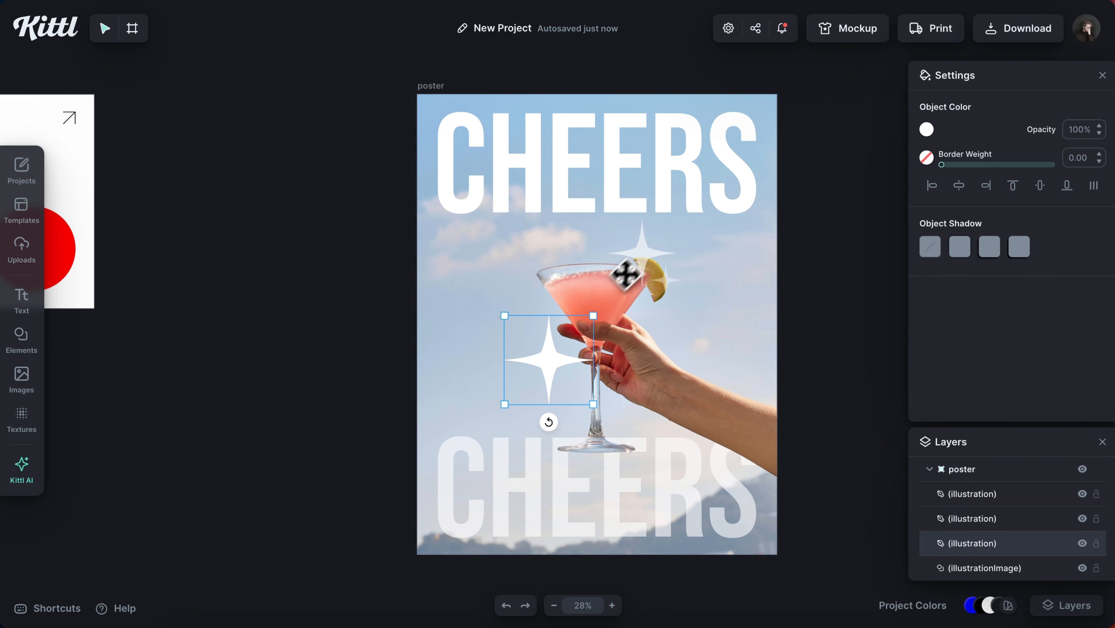
click(647, 273)
click(550, 344)
click(638, 273)
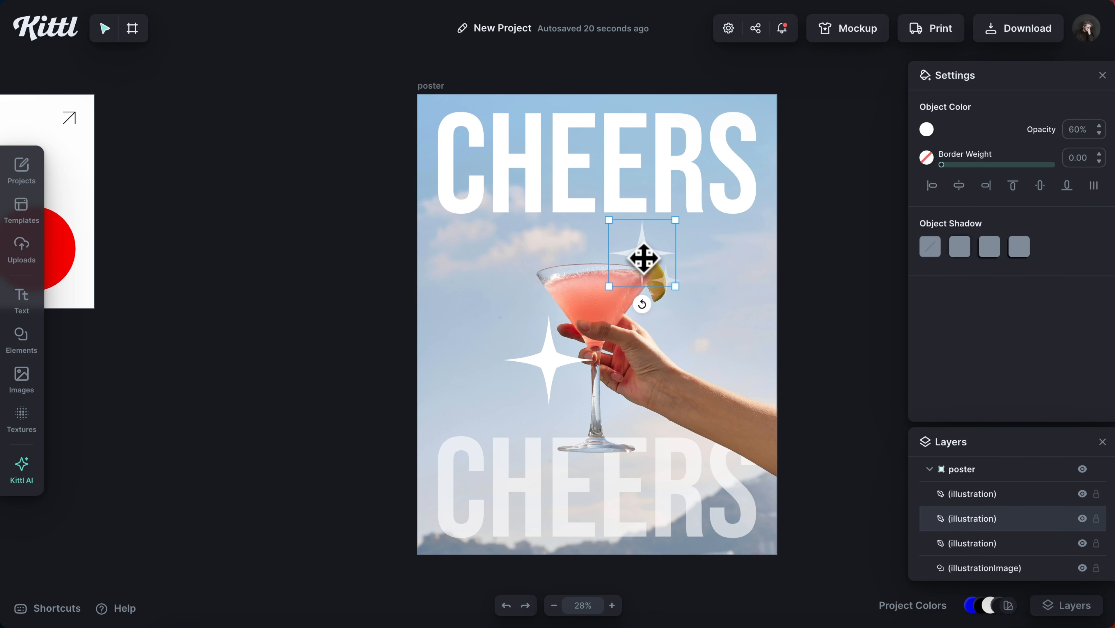
Set the opacity of the smallest star, beside the citrus slice on the poster, to 30%
click(662, 280)
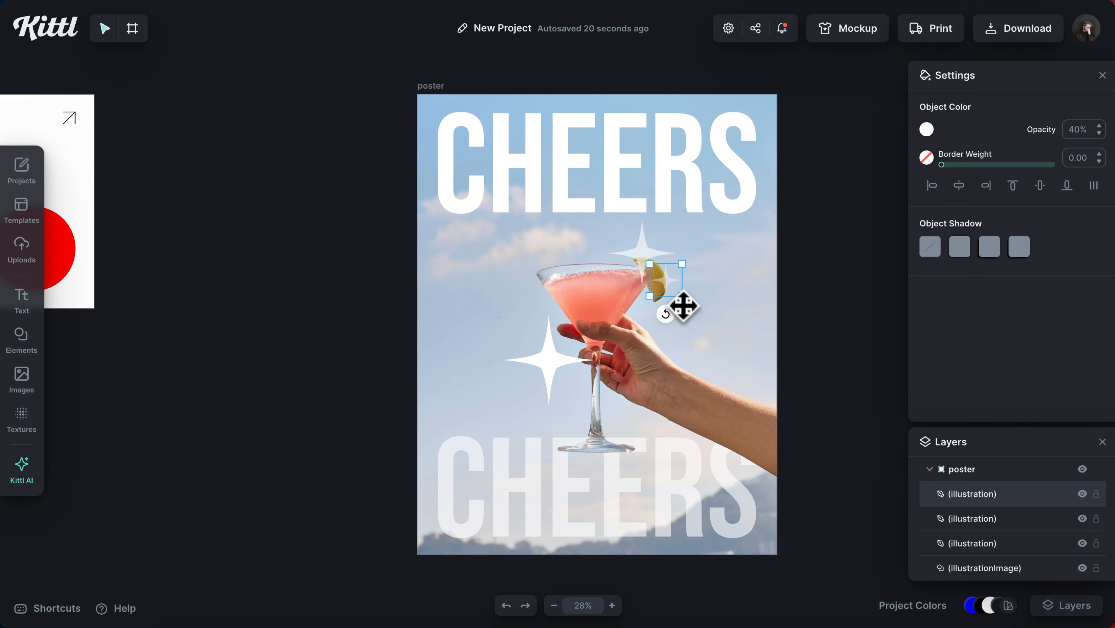
click(1084, 132)
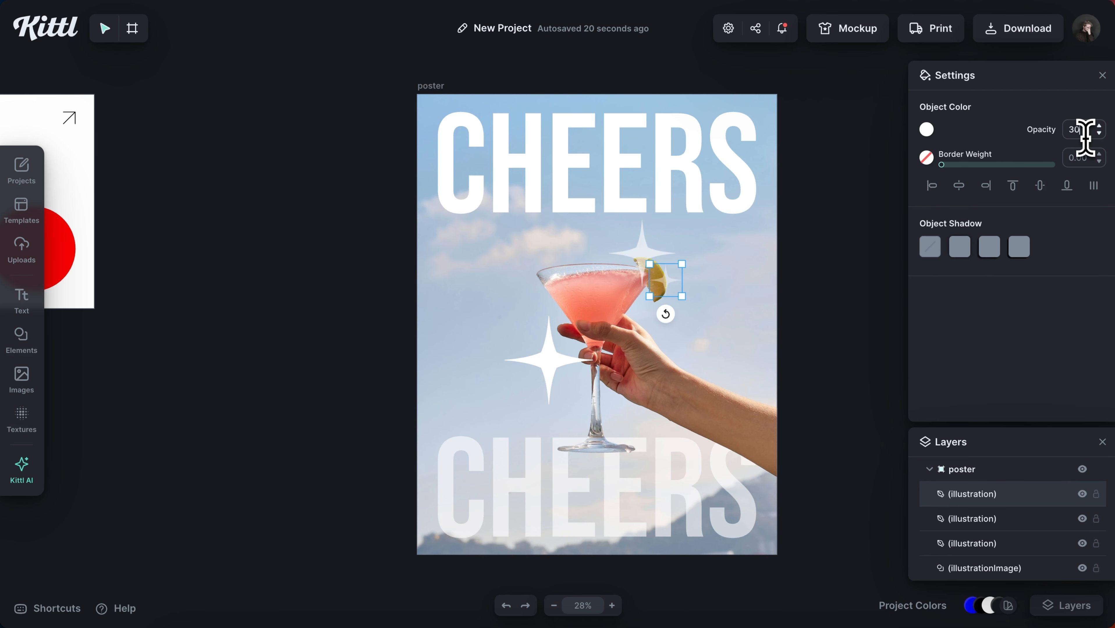
click(809, 308)
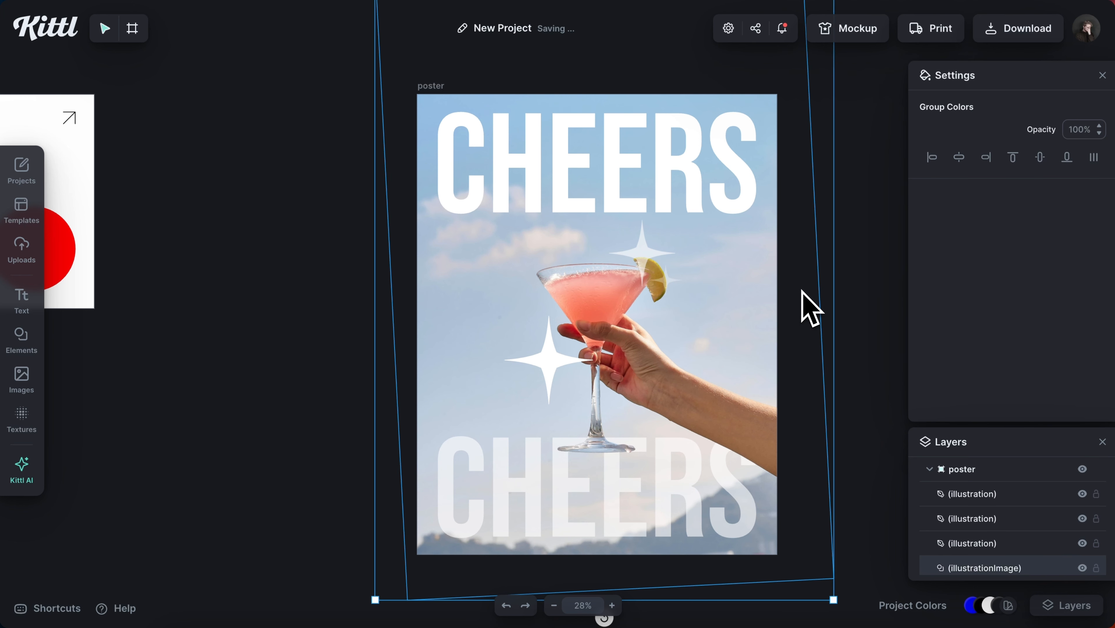
Select both CHEERS texts and all three stars on the poster together and set their opacity to 100%
click(614, 440)
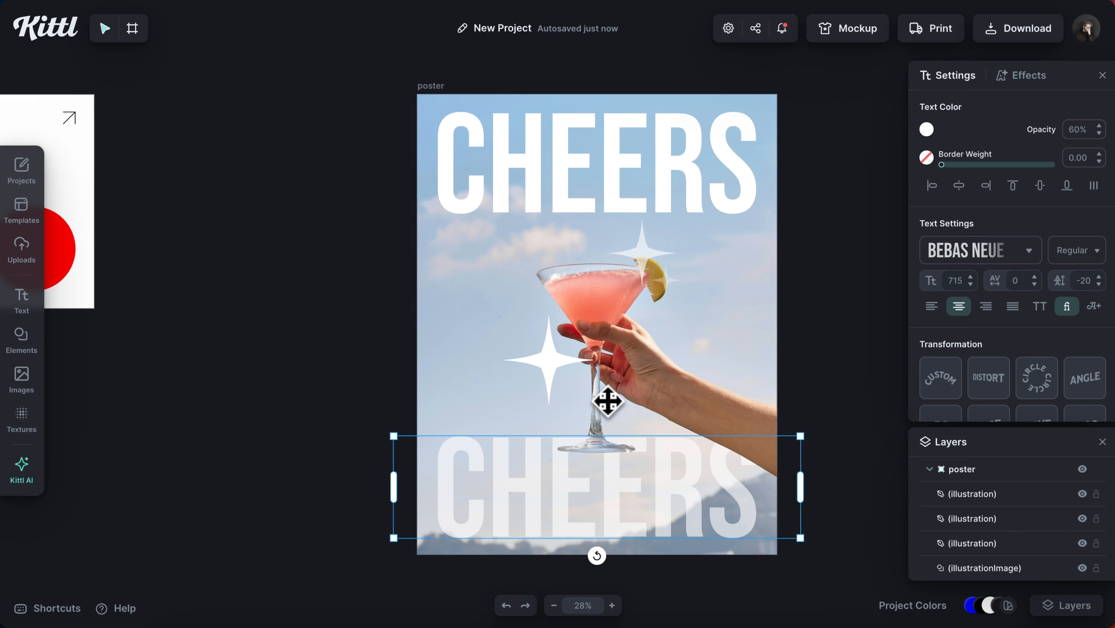
shift+click(570, 358)
shift+click(652, 256)
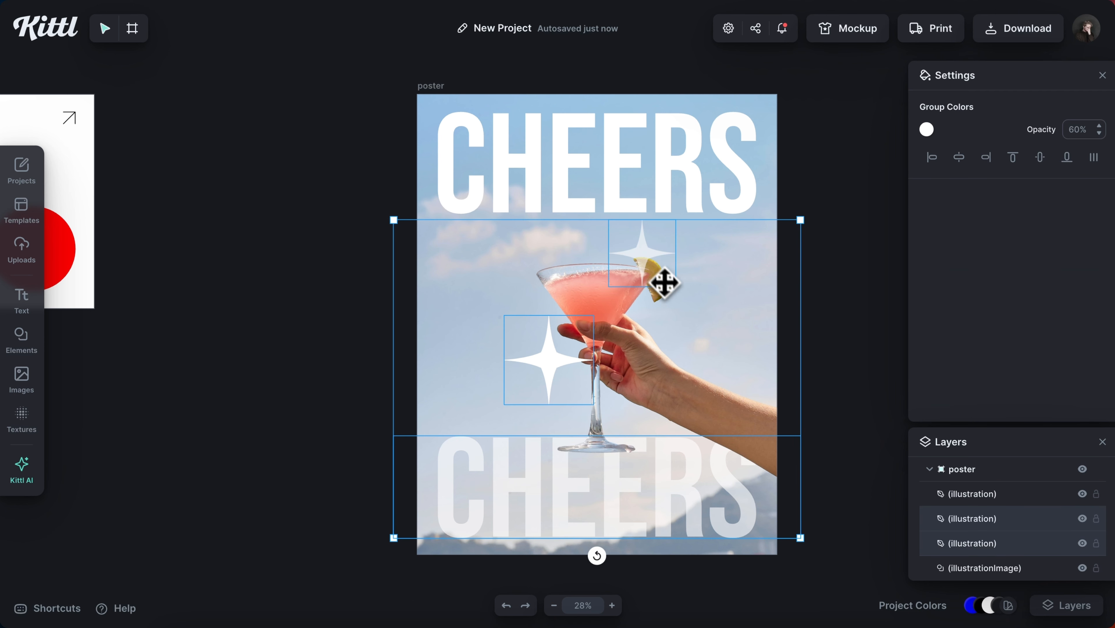
shift+click(666, 283)
shift+click(658, 182)
click(1078, 133)
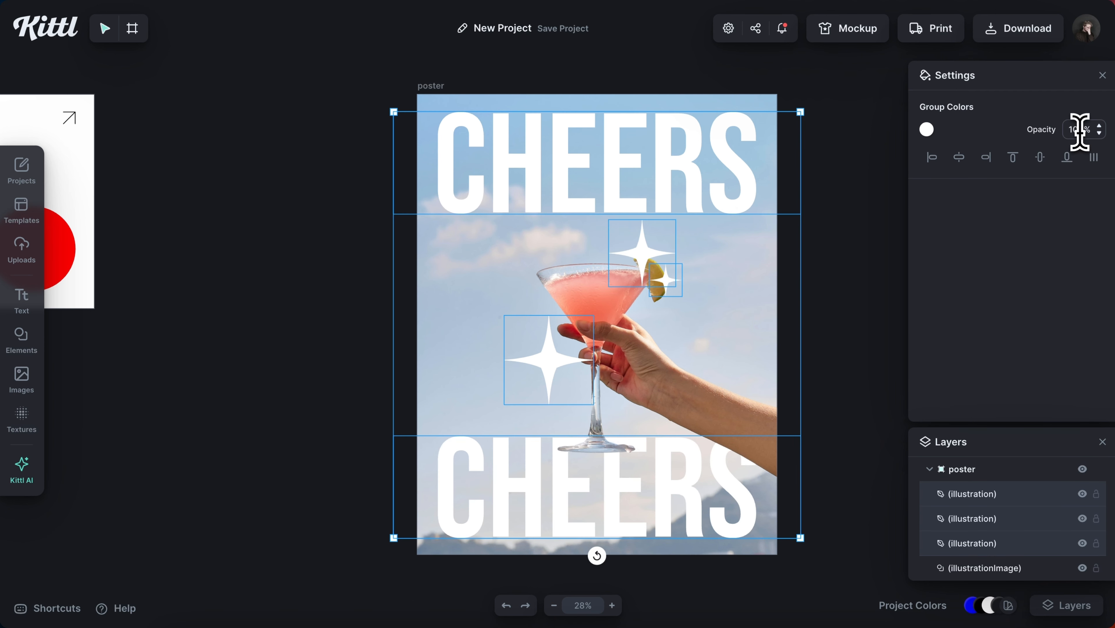